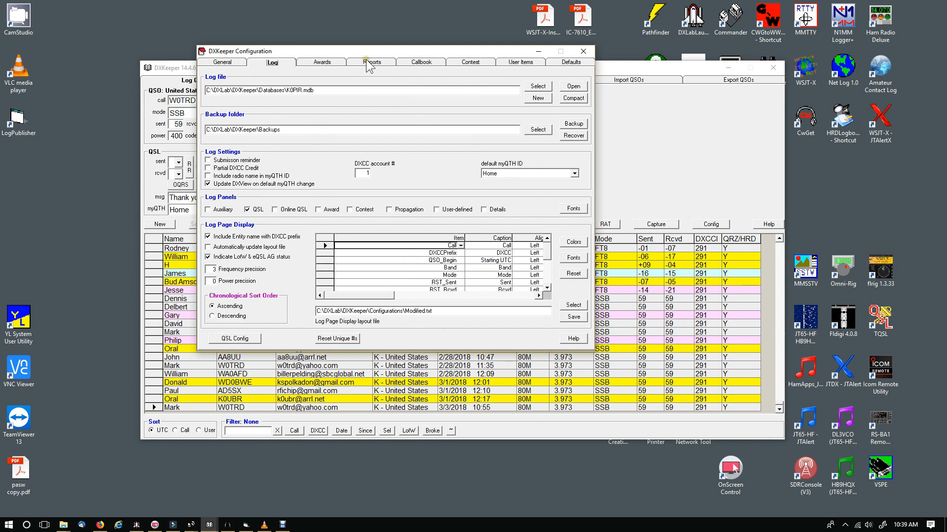
Set the configuration window aside and review the station details on the main log window's my QTHs page.
drag(373, 51, 427, 122)
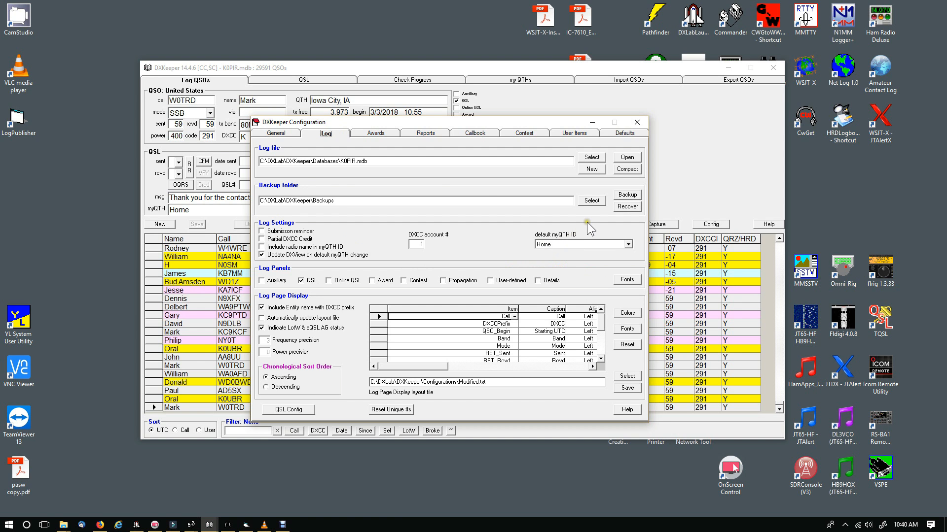
click(592, 122)
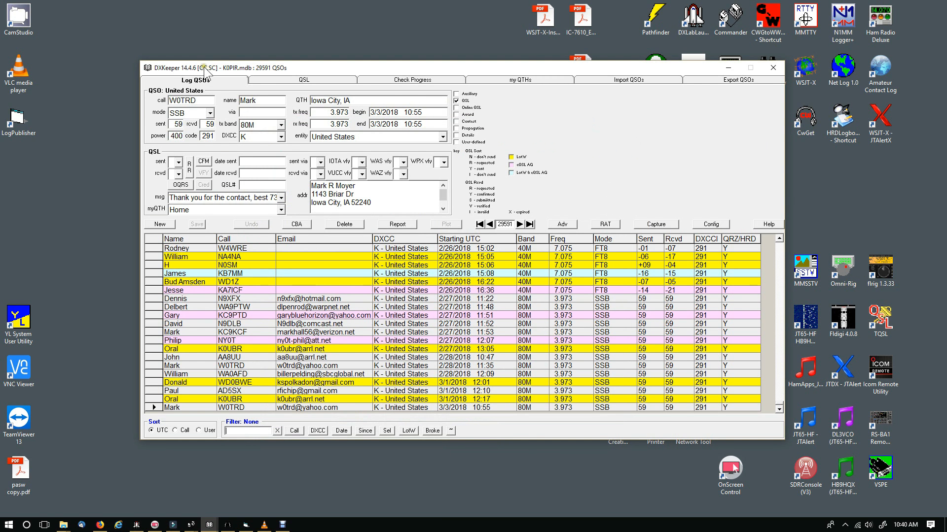
click(504, 79)
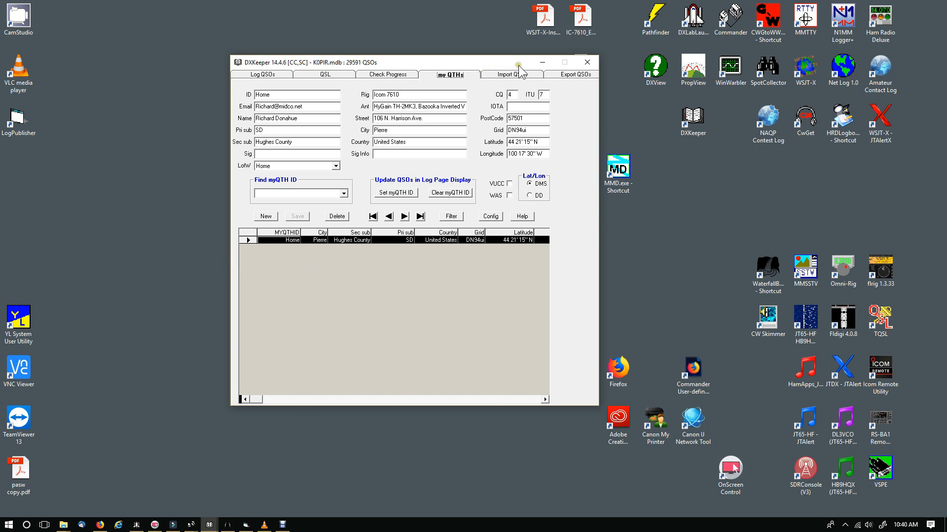
click(541, 58)
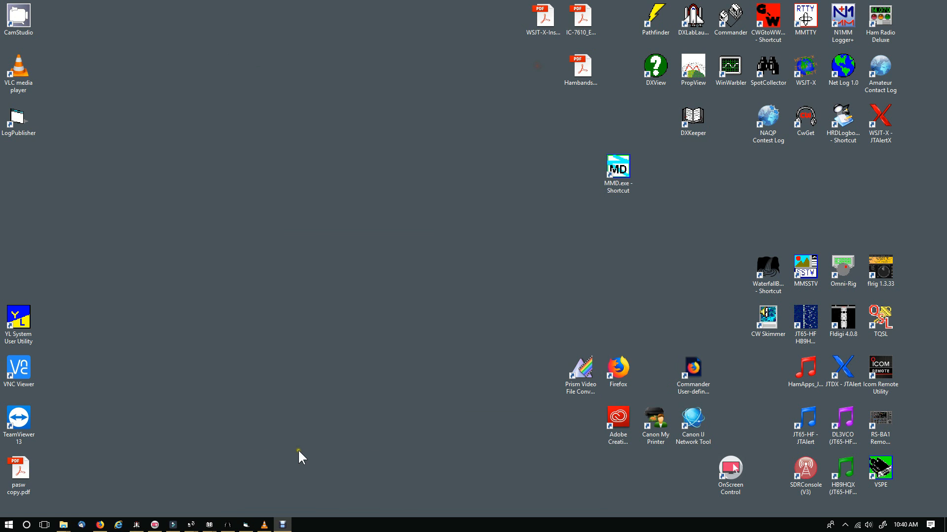
Review the configuration's Defaults settings, including the list of default QSL messages.
mouse_move(209, 524)
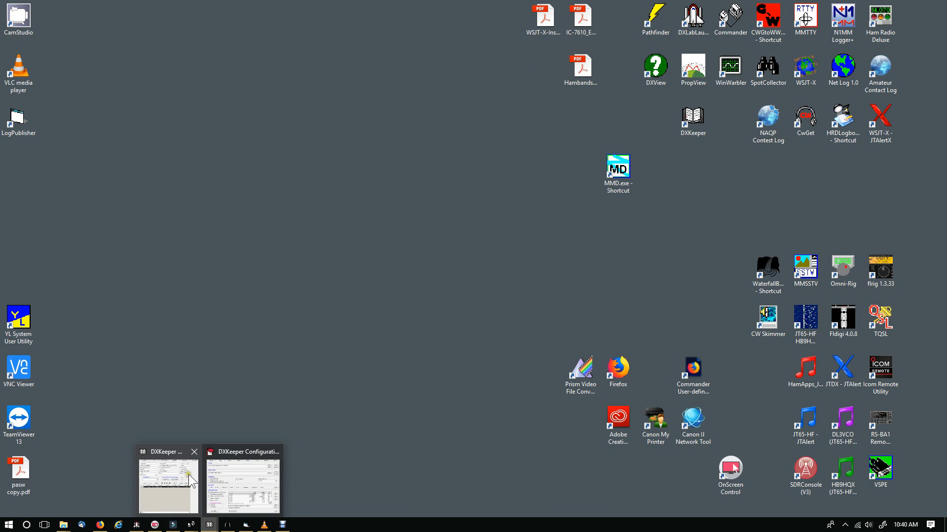
click(214, 454)
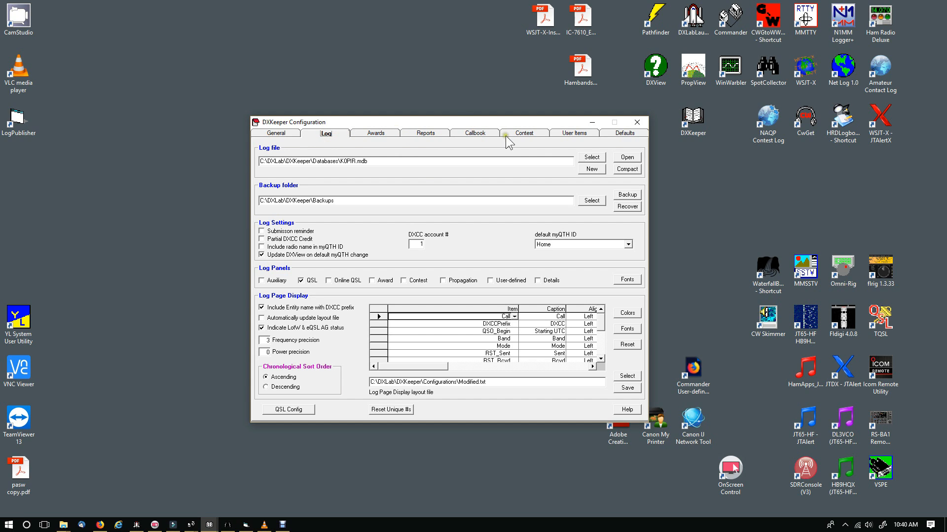
click(608, 132)
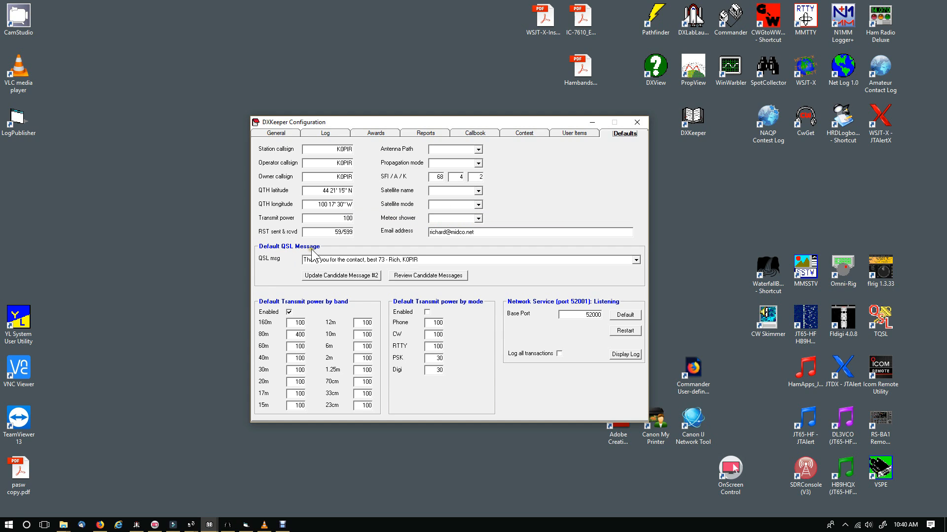
click(636, 260)
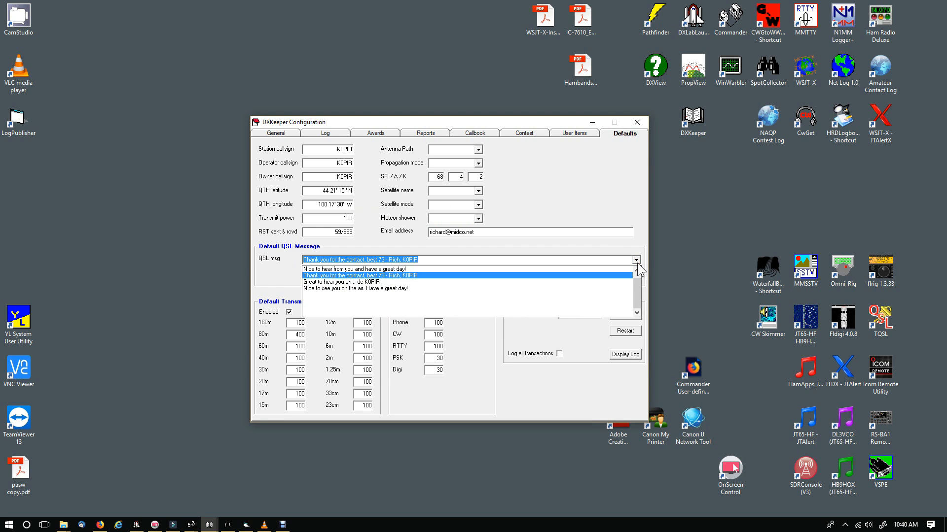
click(286, 284)
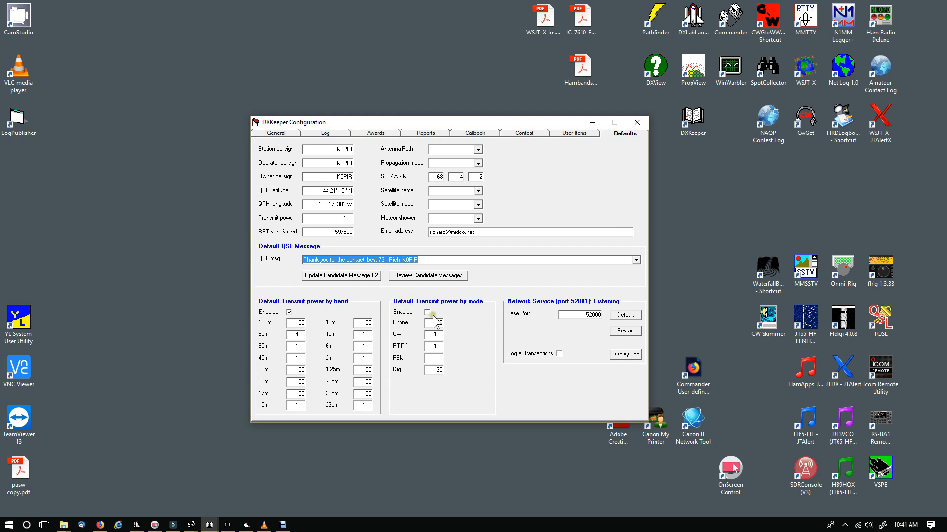
Review the Callbook settings and the General options in the configuration window.
click(473, 135)
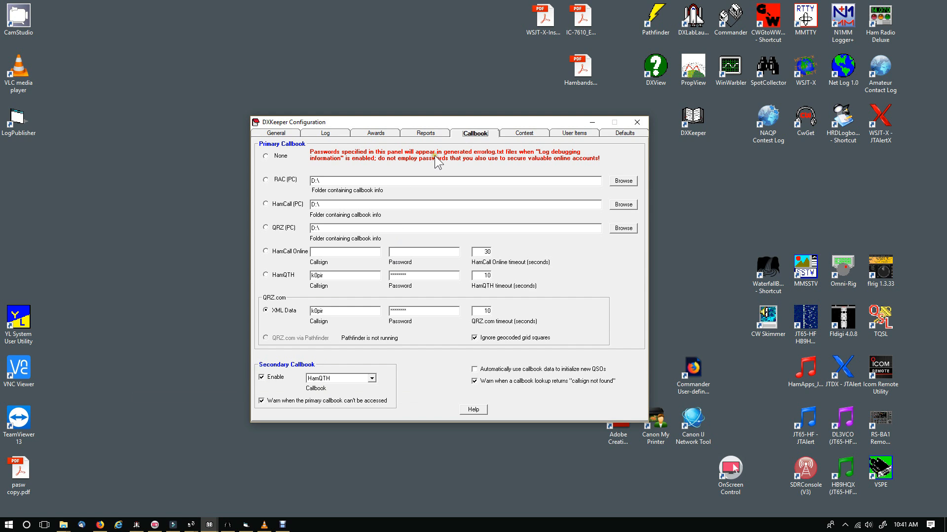
click(294, 133)
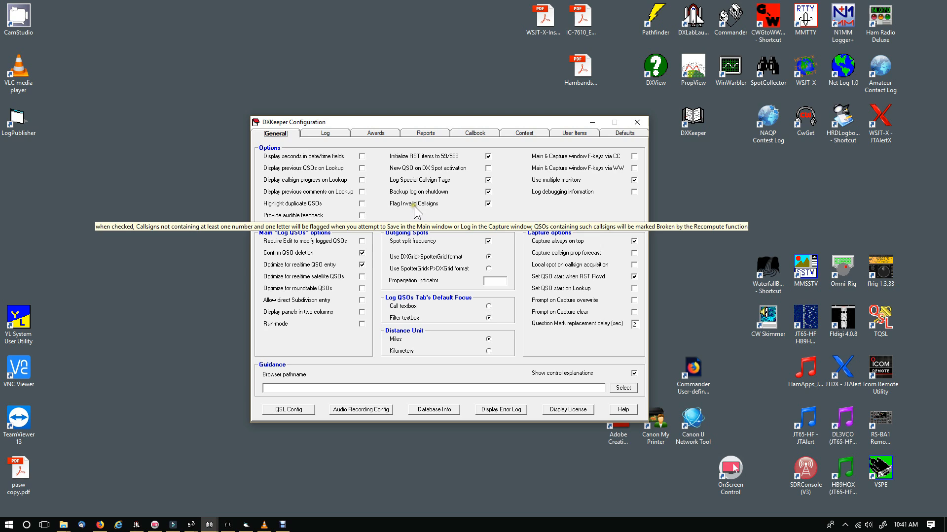
Open the QSL configuration and enter Home as the eQSL QTH Nickname.
click(291, 410)
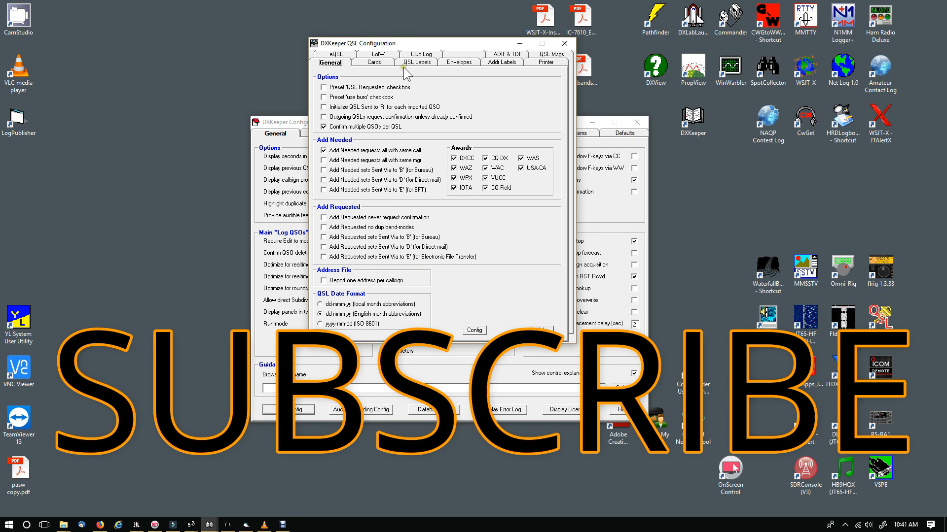
click(336, 55)
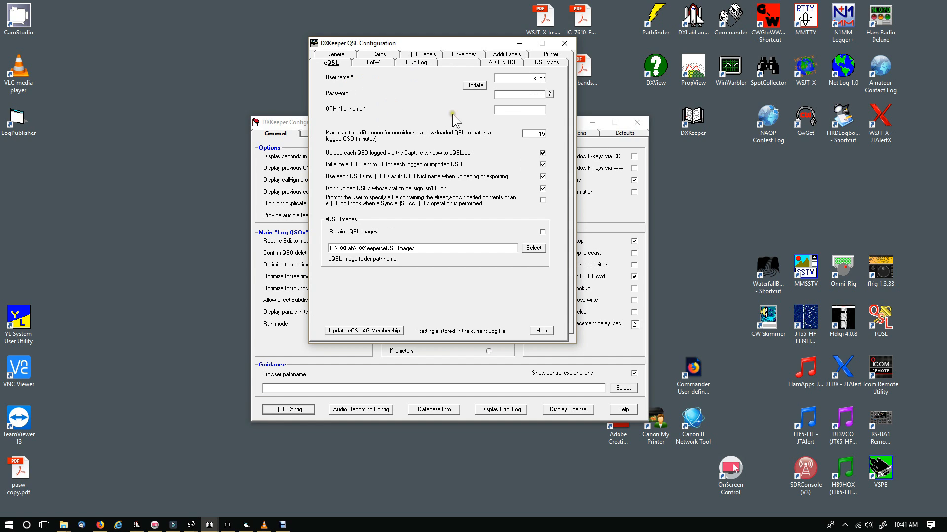
click(511, 111)
text(Home)
Review the LotW and Club Log settings and close the QSL configuration.
click(378, 62)
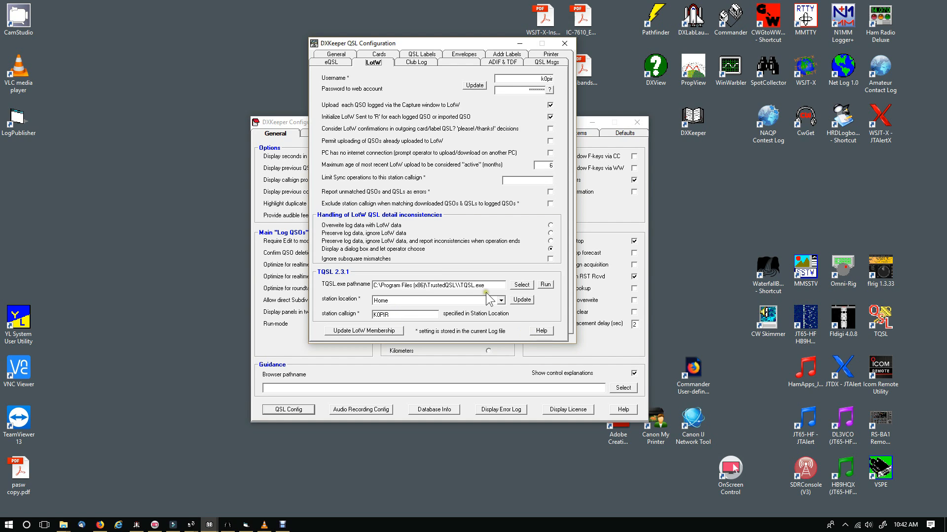
click(418, 65)
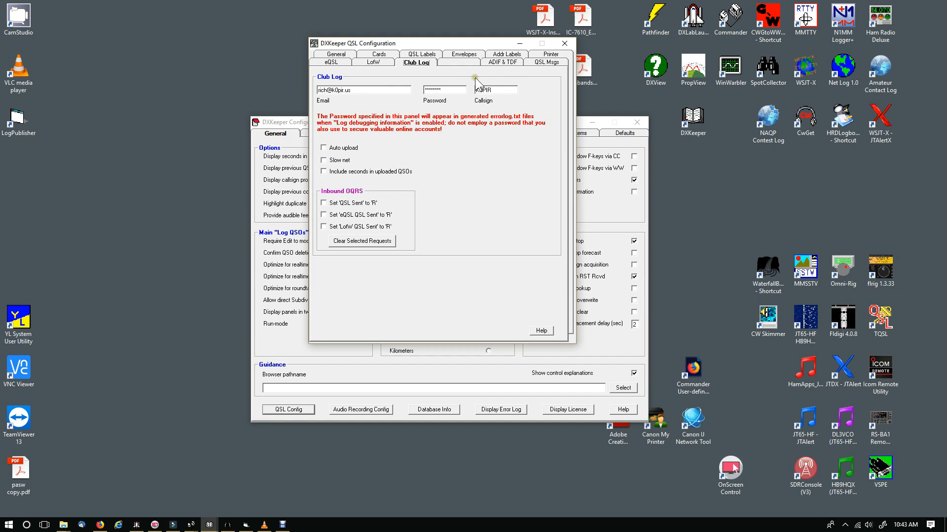
click(564, 44)
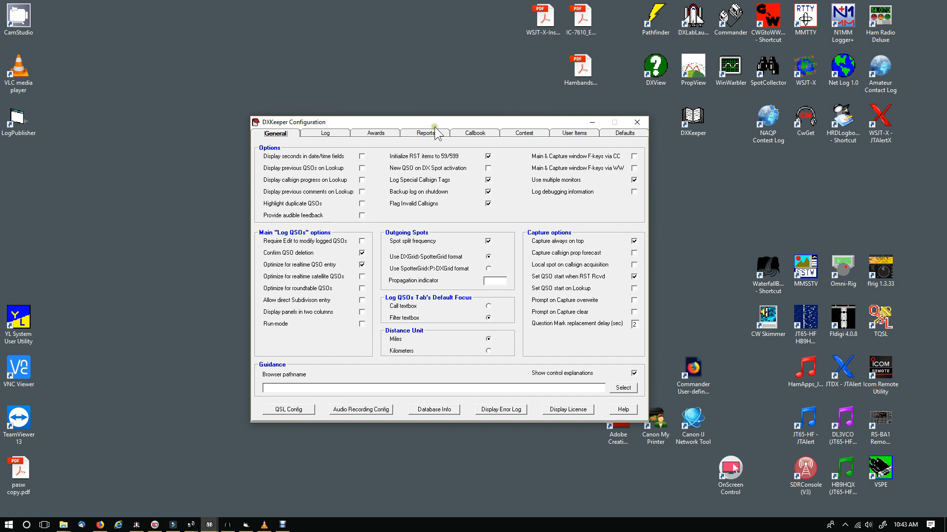
Arrange the main window's Log QSOs page and the configuration's Log page so both are visible side by side.
click(330, 132)
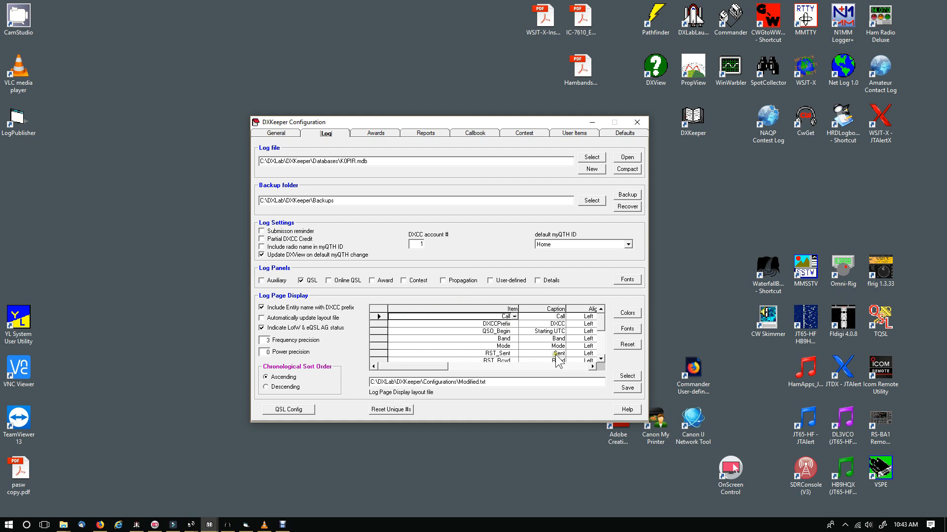
mouse_move(209, 526)
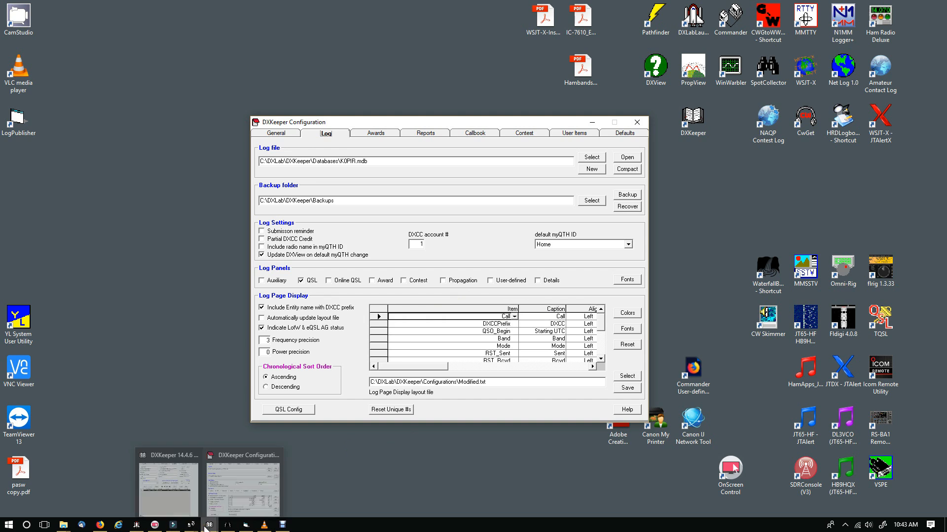
click(168, 481)
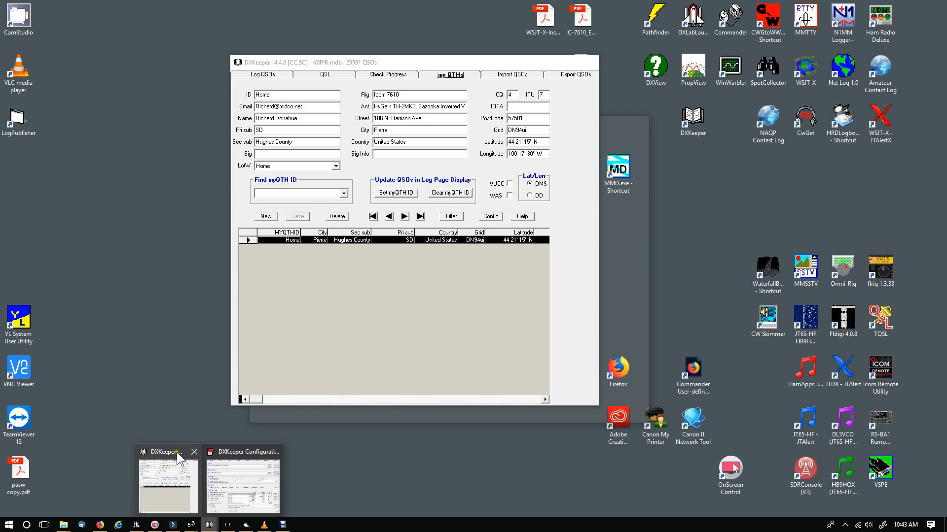
click(273, 77)
drag(324, 52, 117, 161)
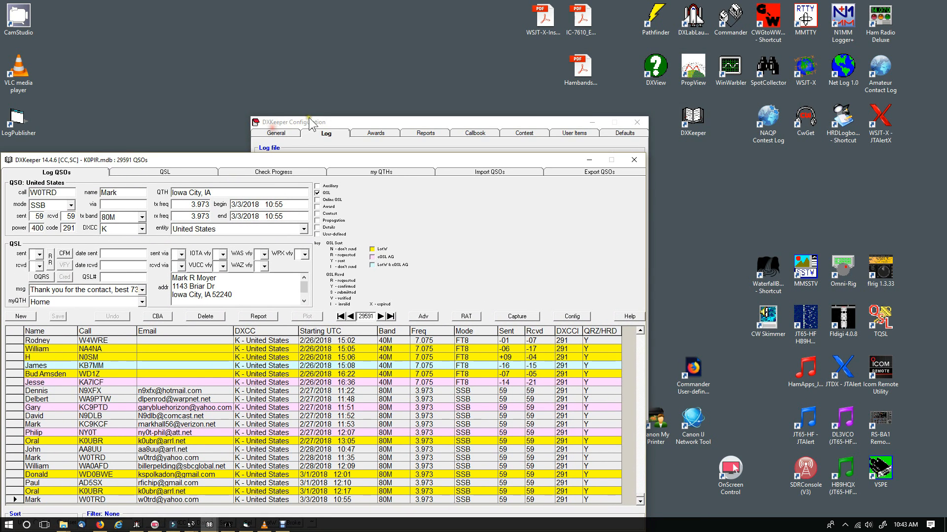
drag(311, 122, 607, 13)
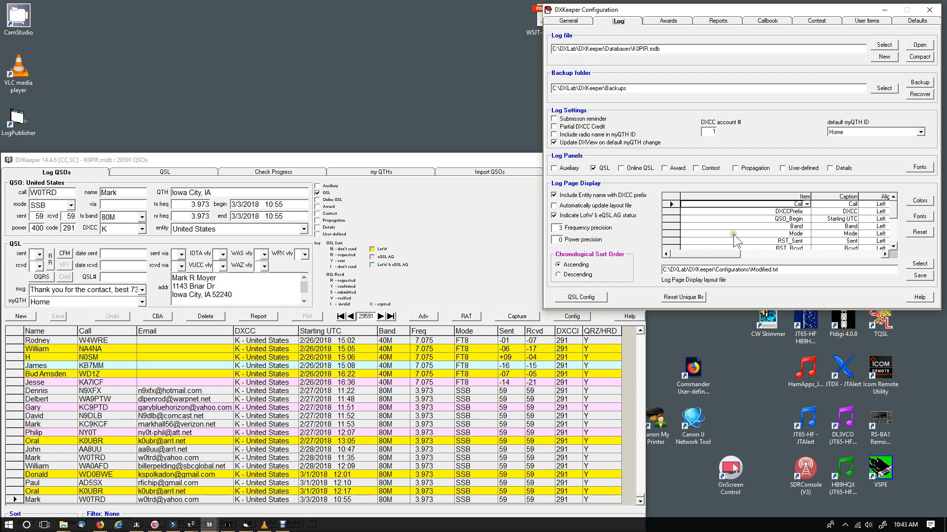
Review the Log Page Display's background colors and accept Arial Regular 11 as its font.
click(921, 203)
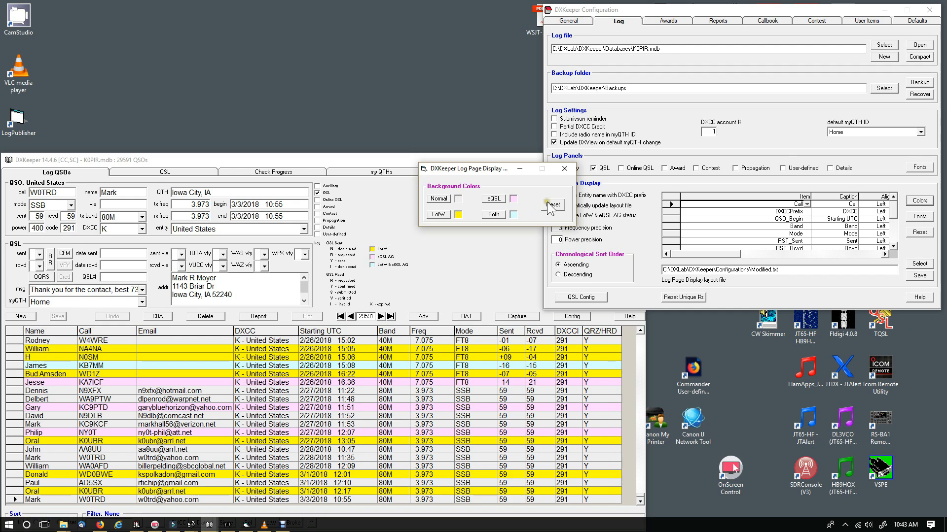
click(565, 169)
click(920, 217)
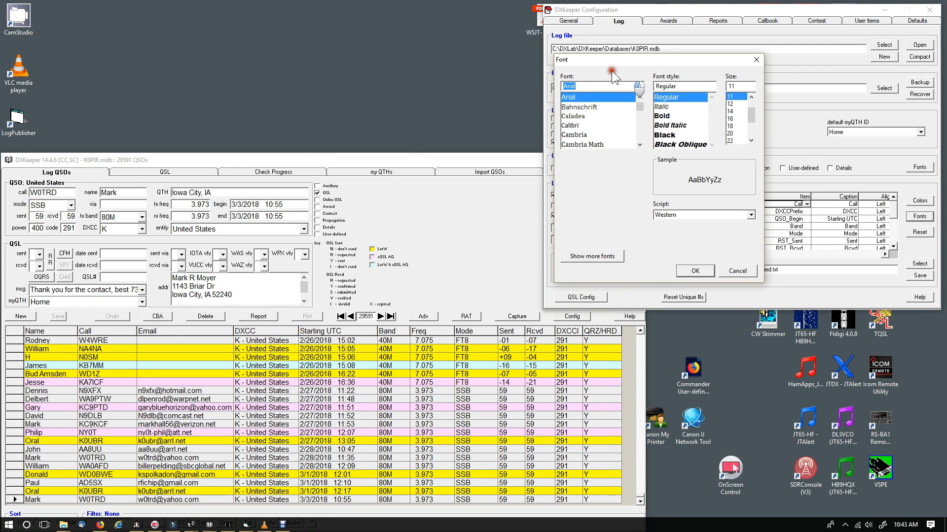
drag(597, 56, 333, 122)
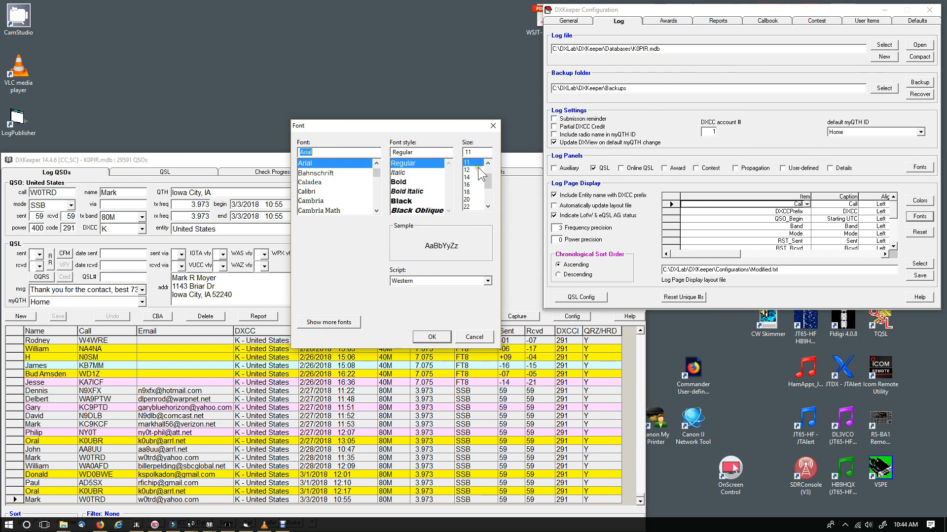
click(431, 336)
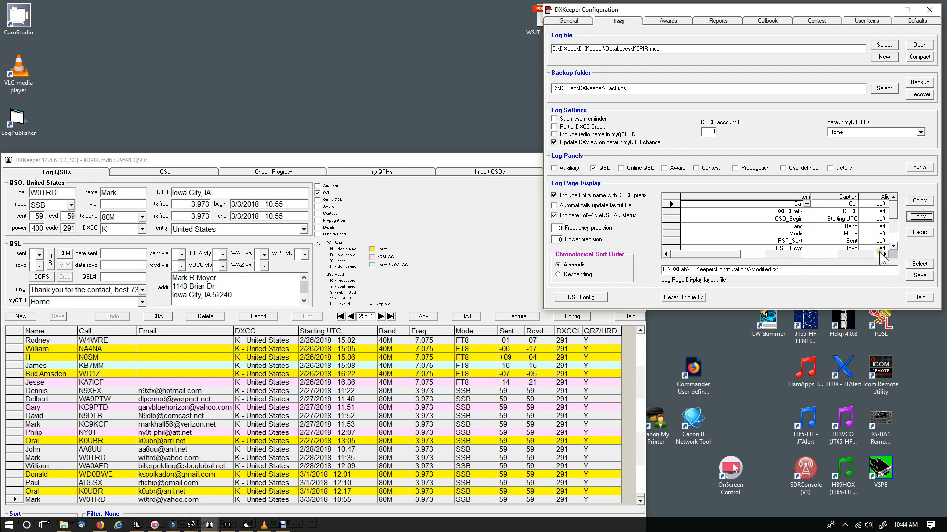
click(917, 276)
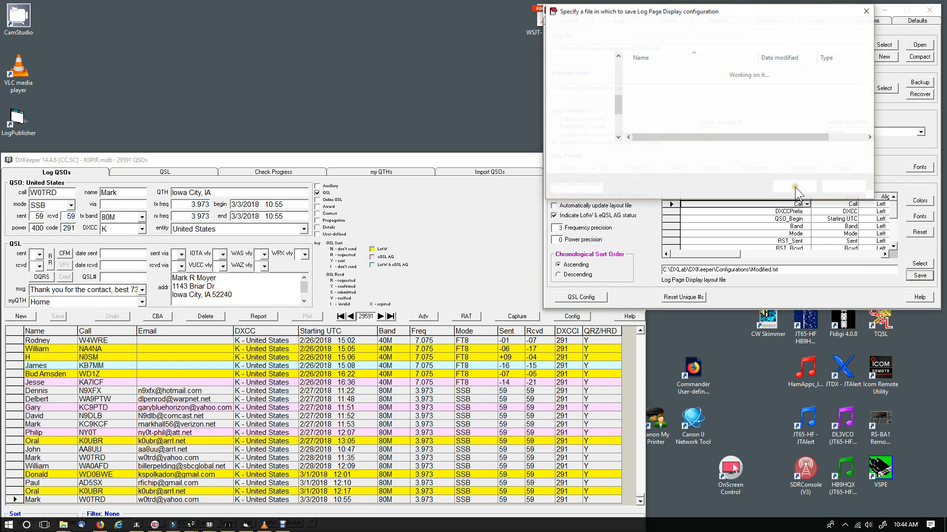
drag(695, 16, 485, 136)
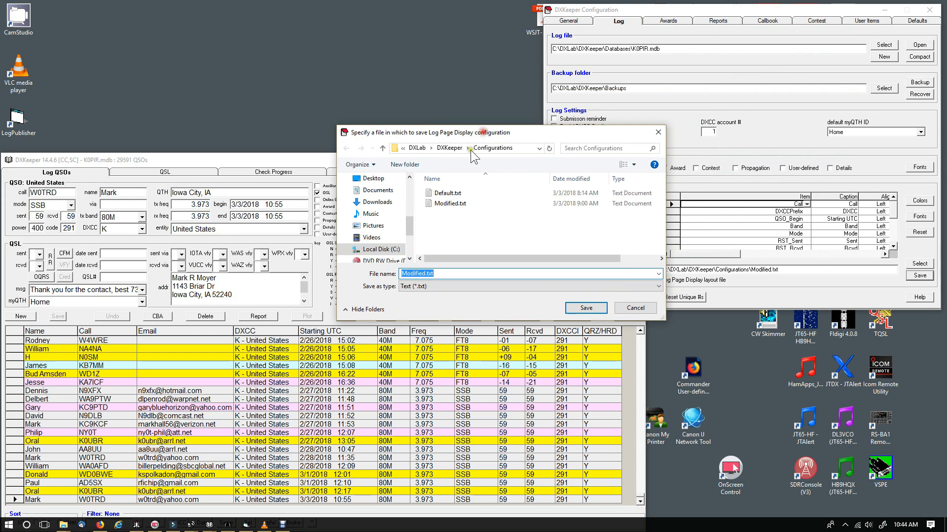
click(433, 195)
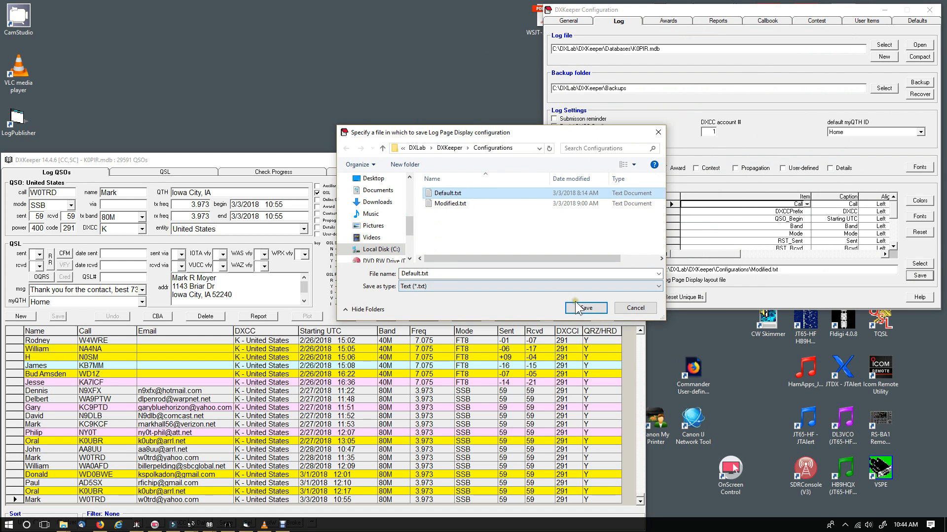
click(636, 308)
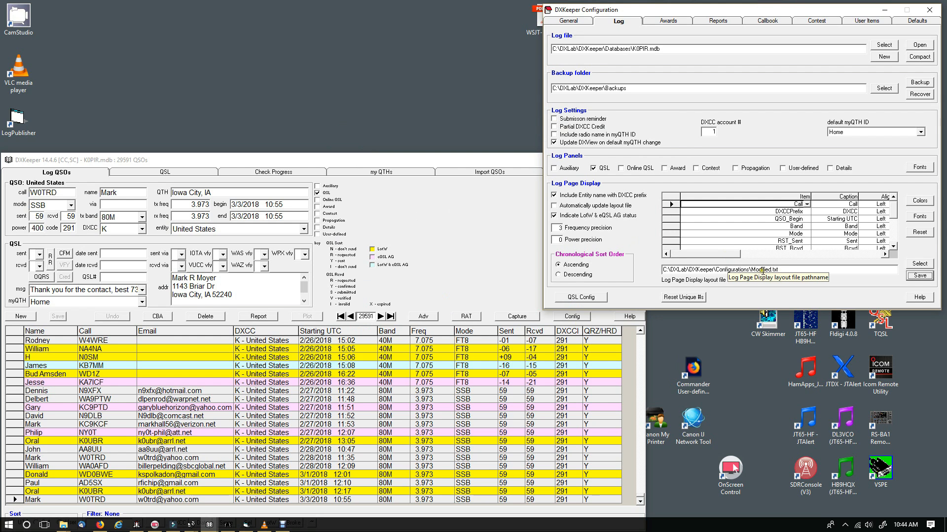
Save the Log Page Display layout to Modified.txt, replacing the existing file.
click(919, 276)
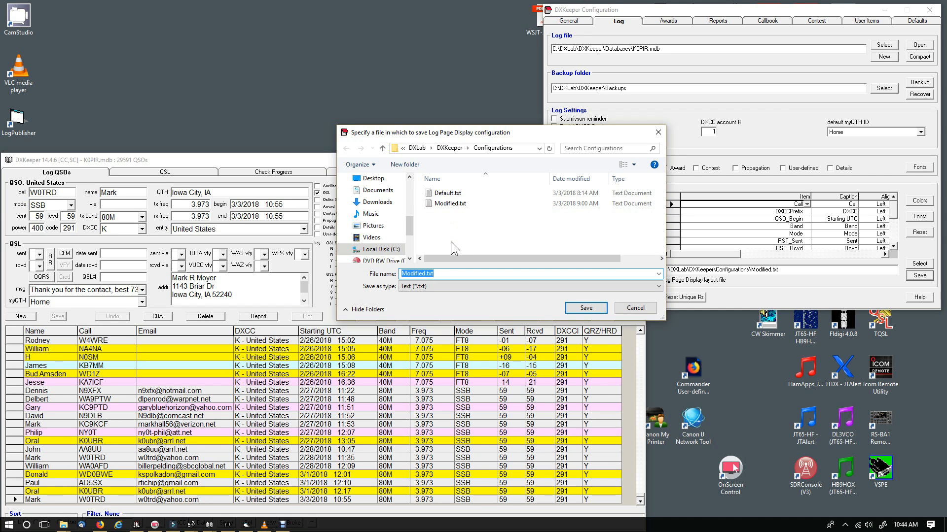
click(584, 308)
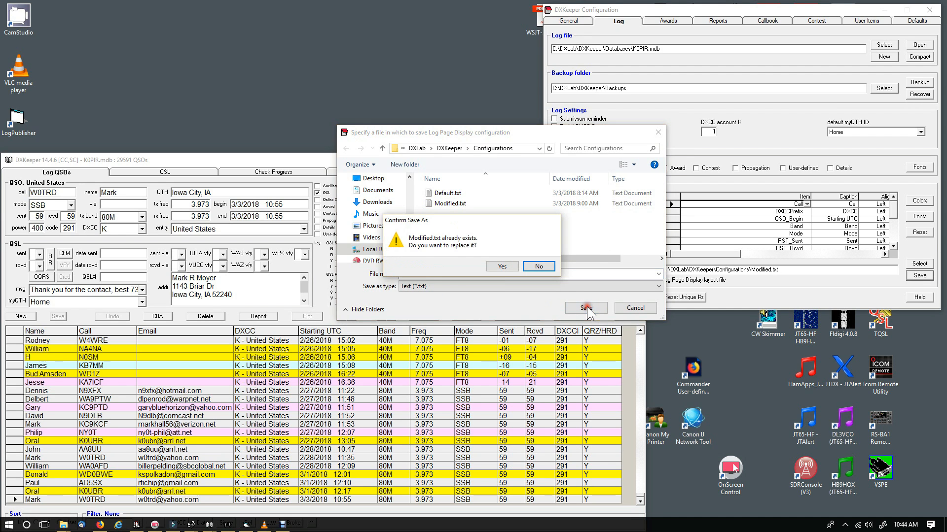
click(510, 267)
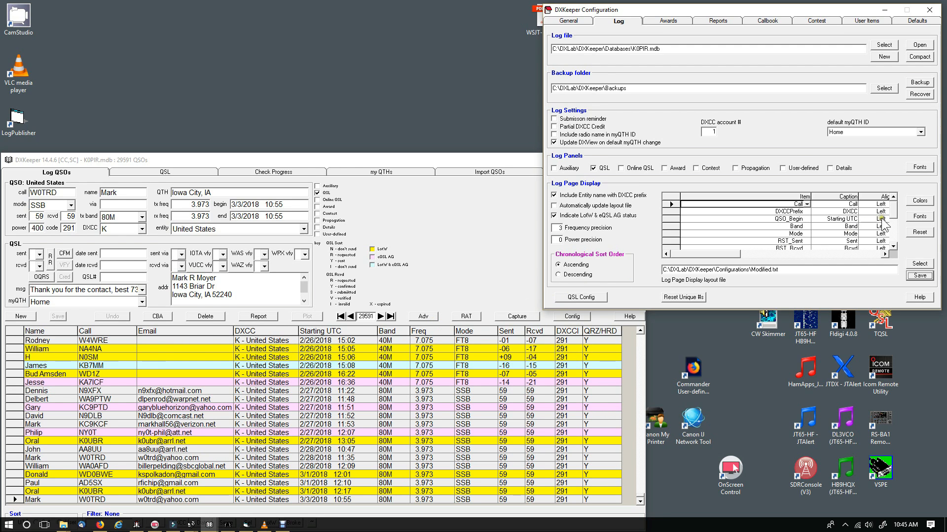
Add a TX_Power item at the end of the Log Page Display list and save the layout changes to Modified.txt.
drag(894, 213, 898, 247)
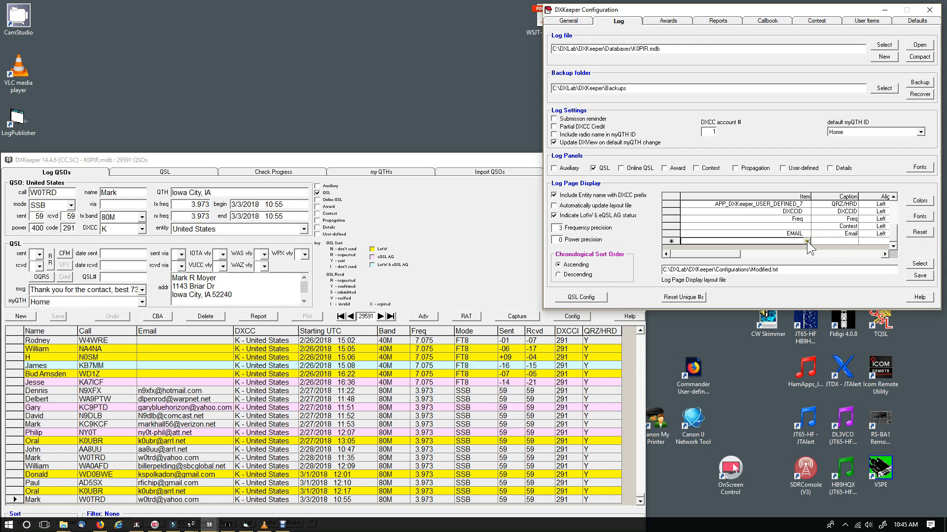
click(806, 241)
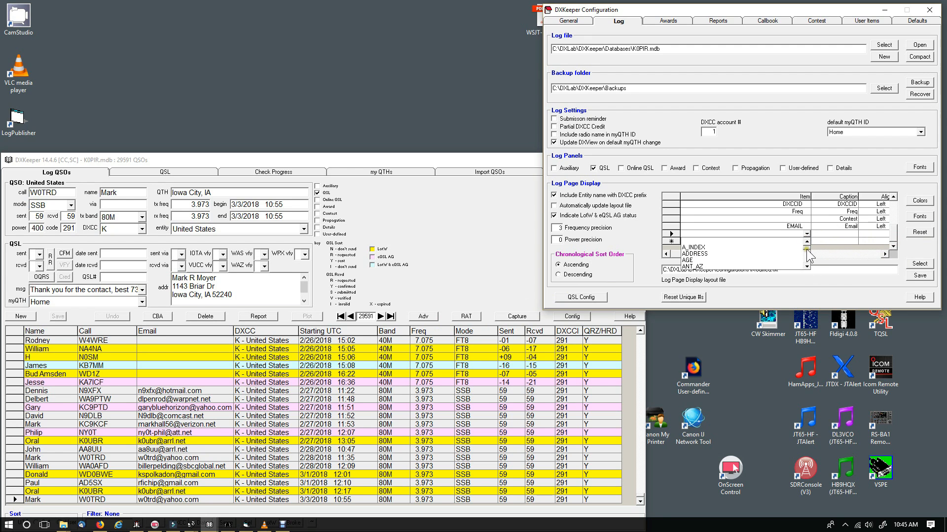
drag(807, 252, 809, 264)
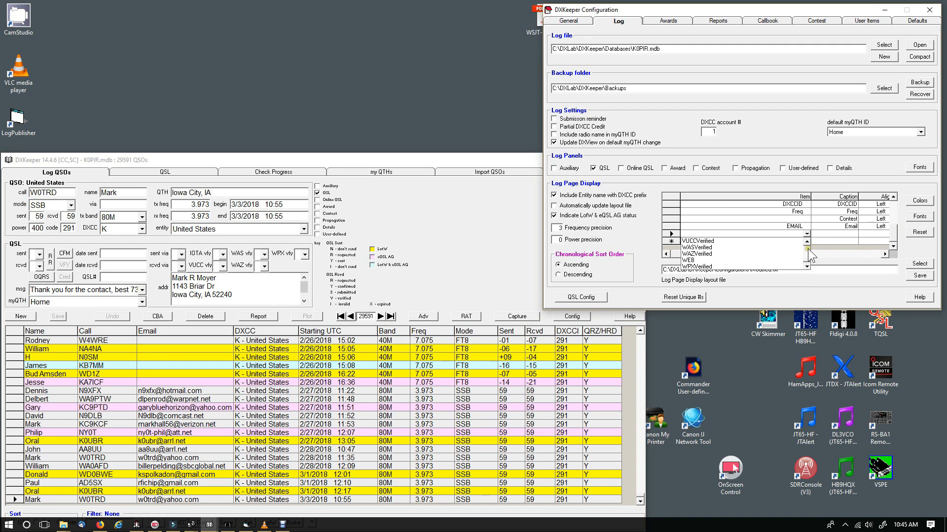
click(807, 241)
click(806, 241)
click(807, 241)
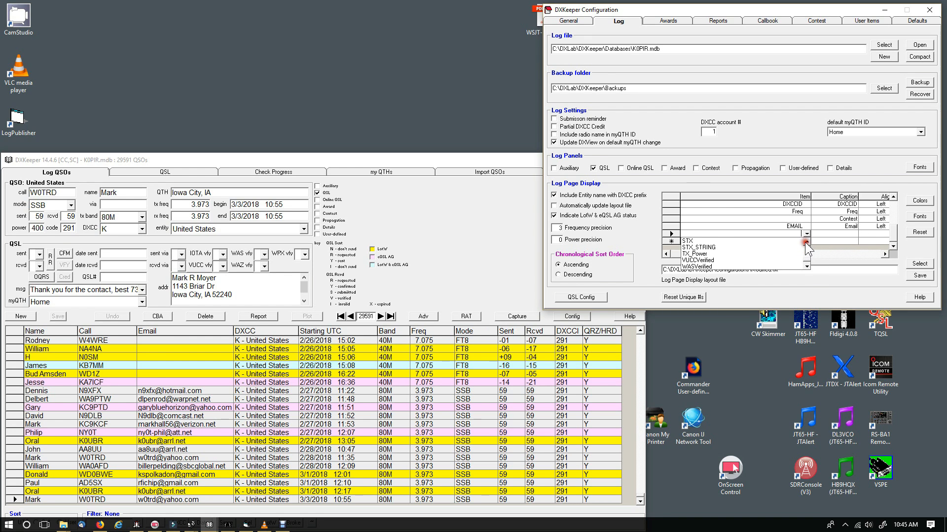
click(807, 241)
click(713, 261)
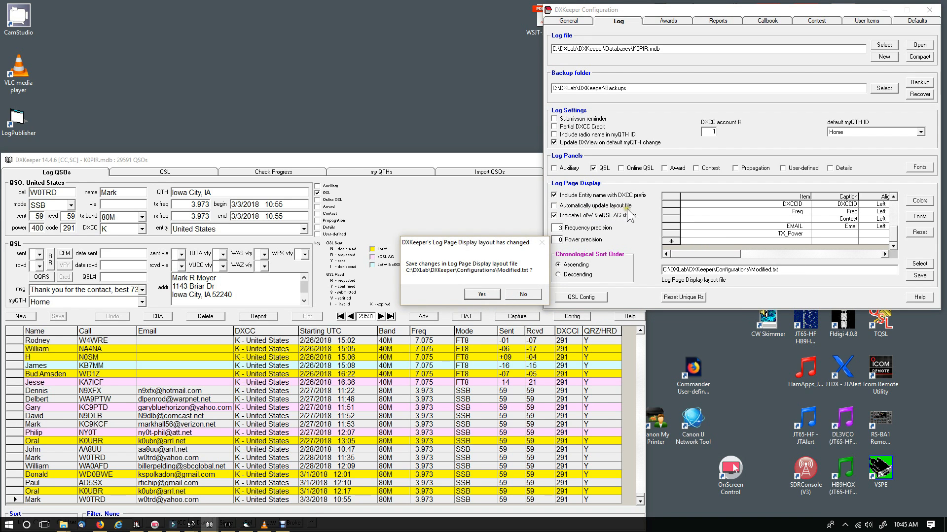
click(482, 295)
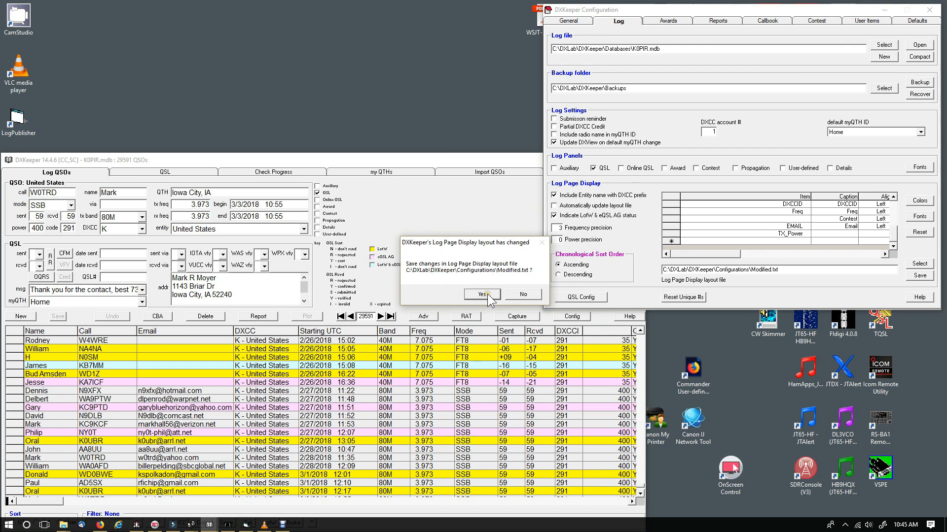
click(482, 295)
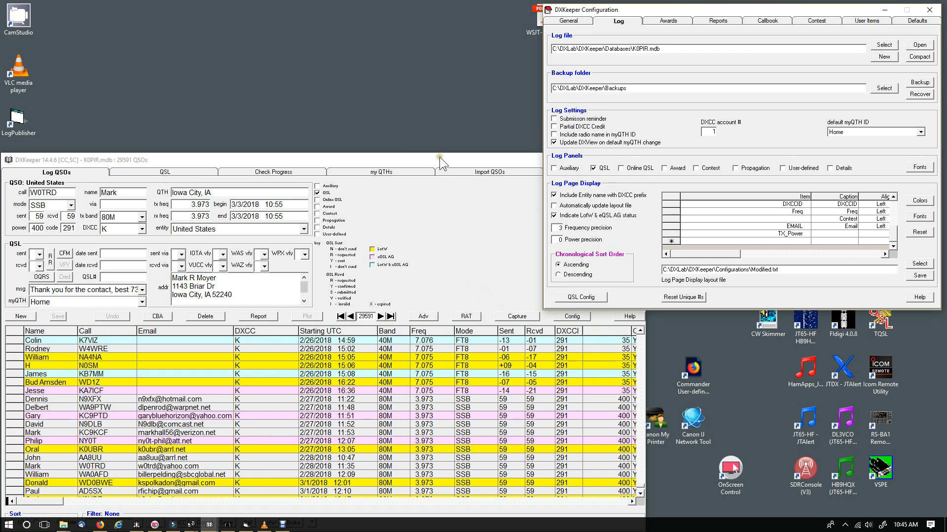
Caption the TX_Power item Power and set its alignment to Left in the Log Page Display list.
click(419, 160)
drag(411, 163, 415, 169)
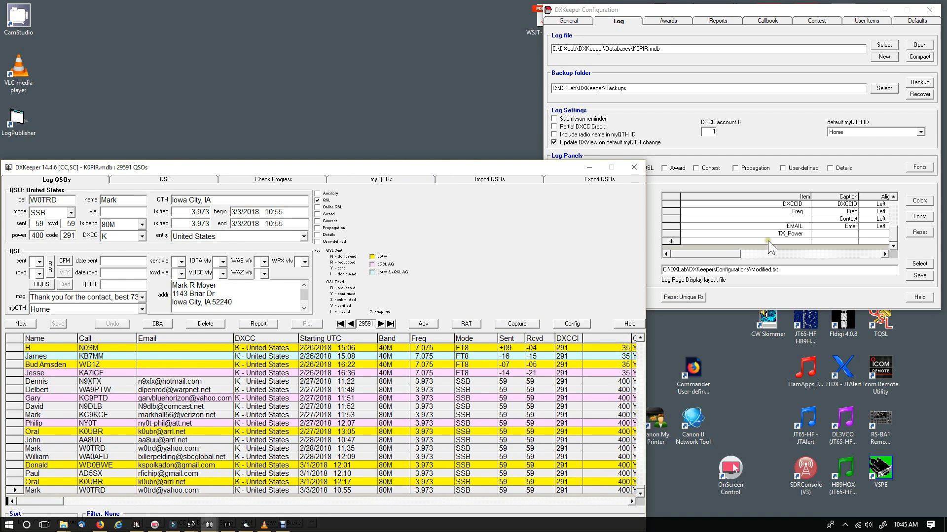
click(831, 234)
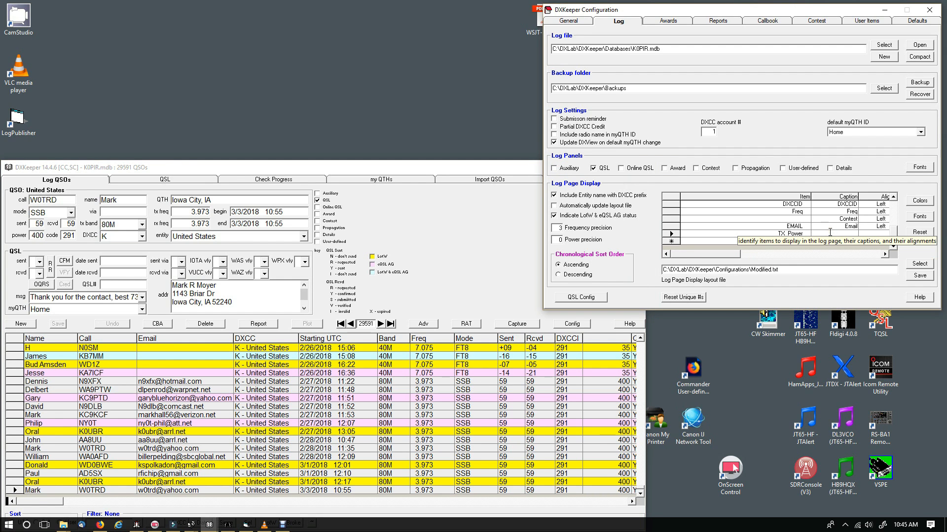
text(Power)
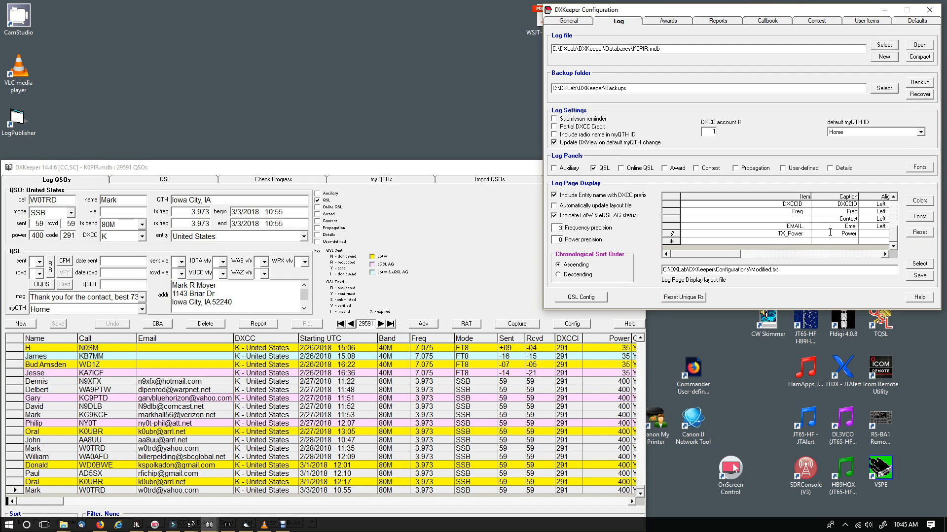
click(874, 234)
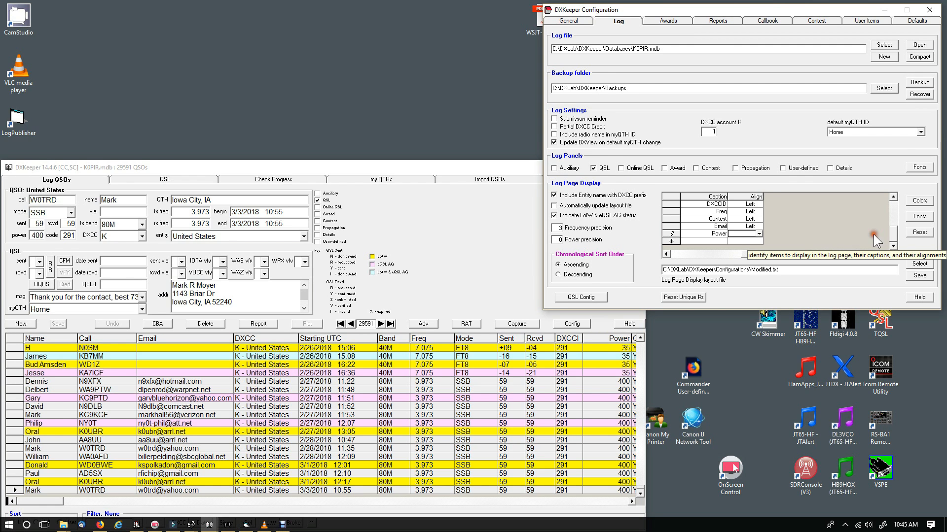
click(759, 234)
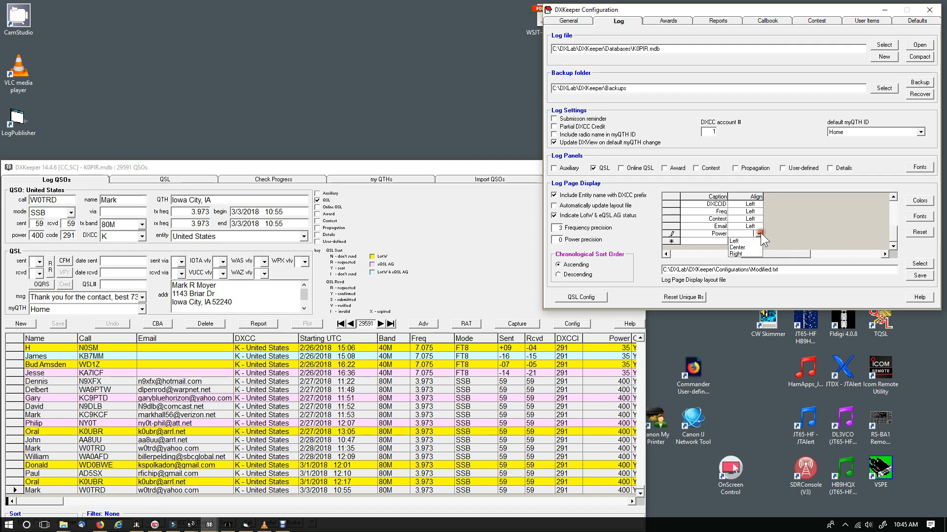
click(750, 240)
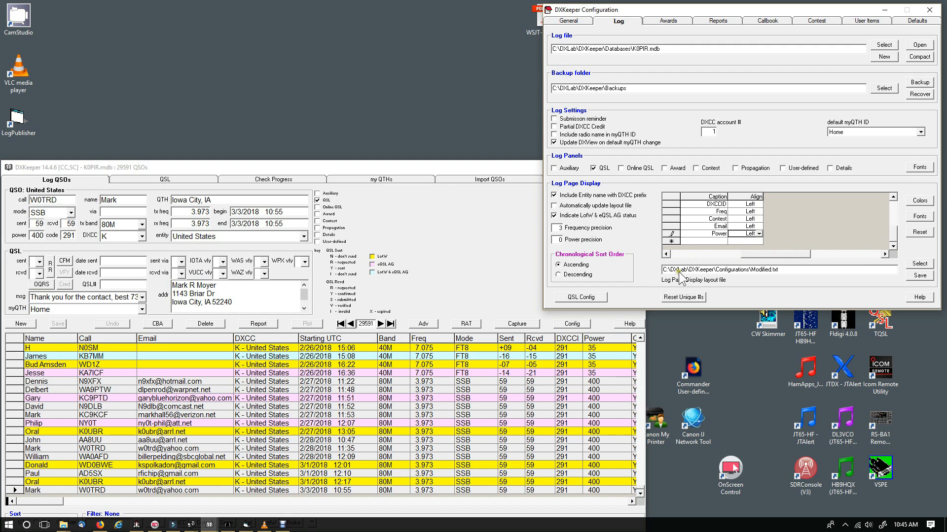
Widen the main DXKeeper window until all log columns fit and reposition it on the desktop.
click(645, 346)
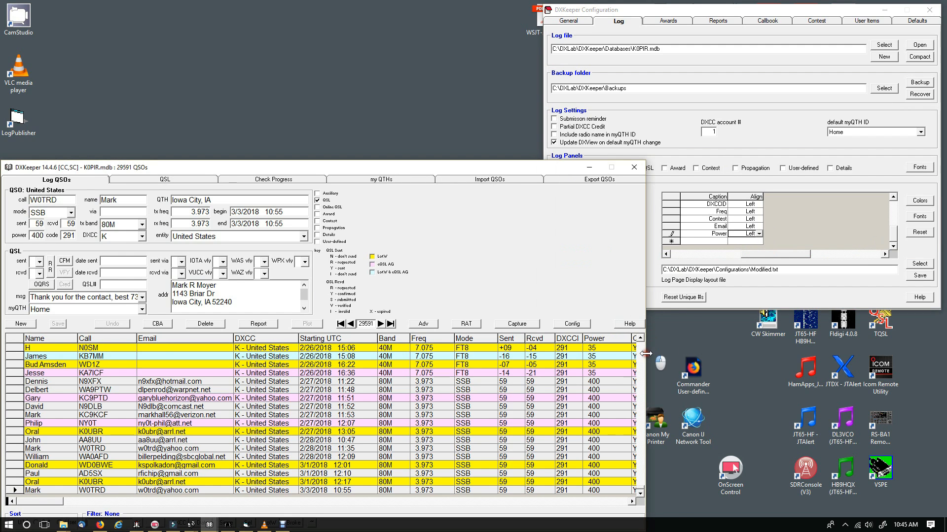
drag(645, 346, 687, 350)
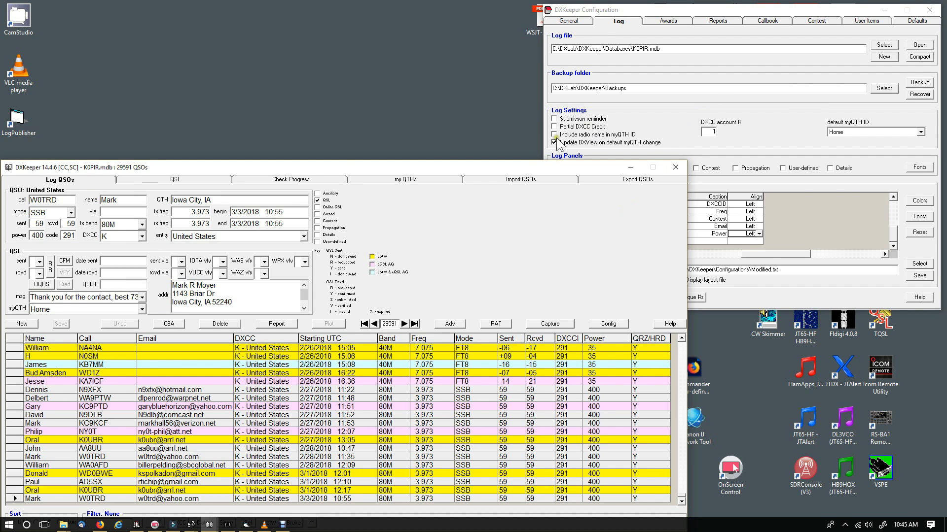
drag(540, 167, 695, 66)
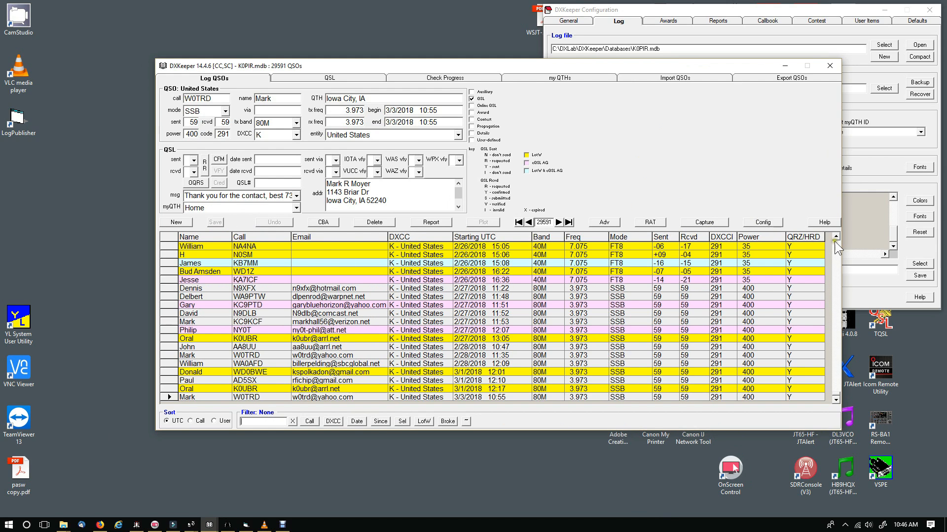
drag(841, 245, 934, 246)
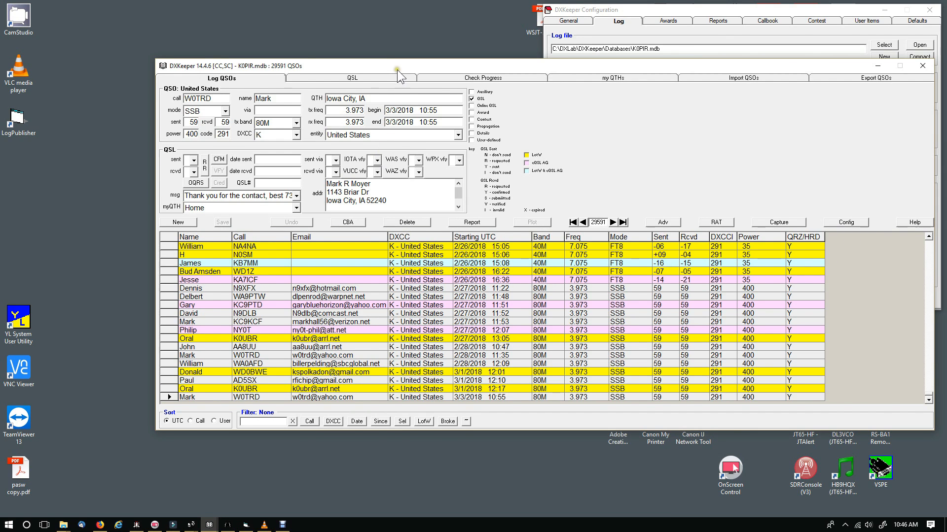
drag(397, 69, 312, 77)
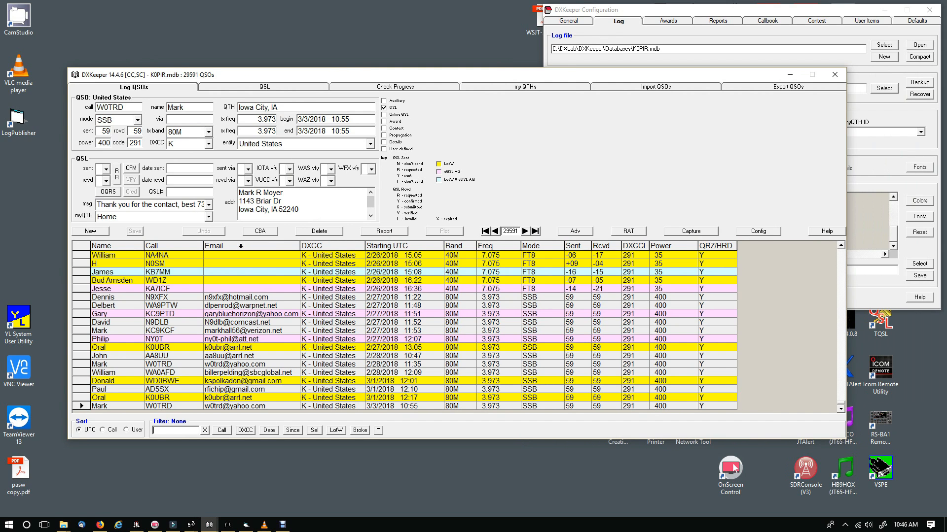
Move the Email column to the end of the log, after QRZ/HRD, and save the layout changes to Modified.txt.
click(241, 245)
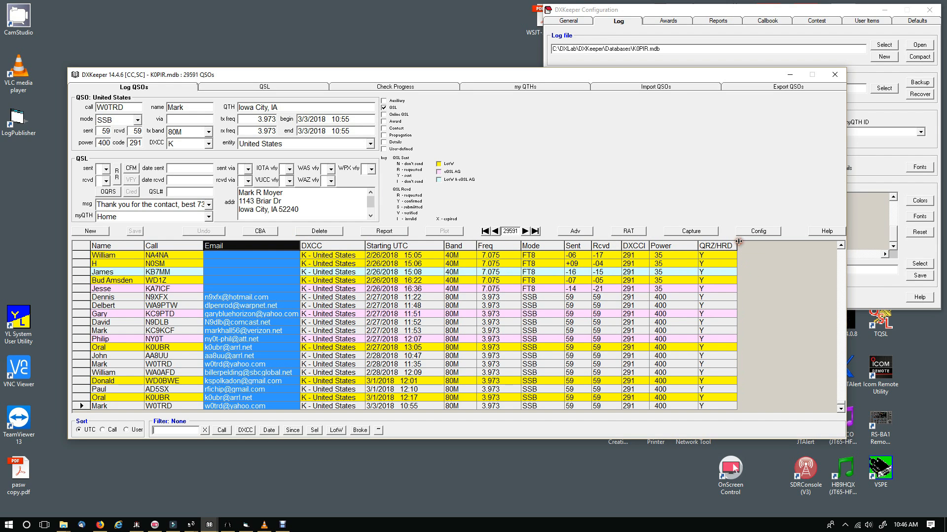
drag(739, 239, 739, 239)
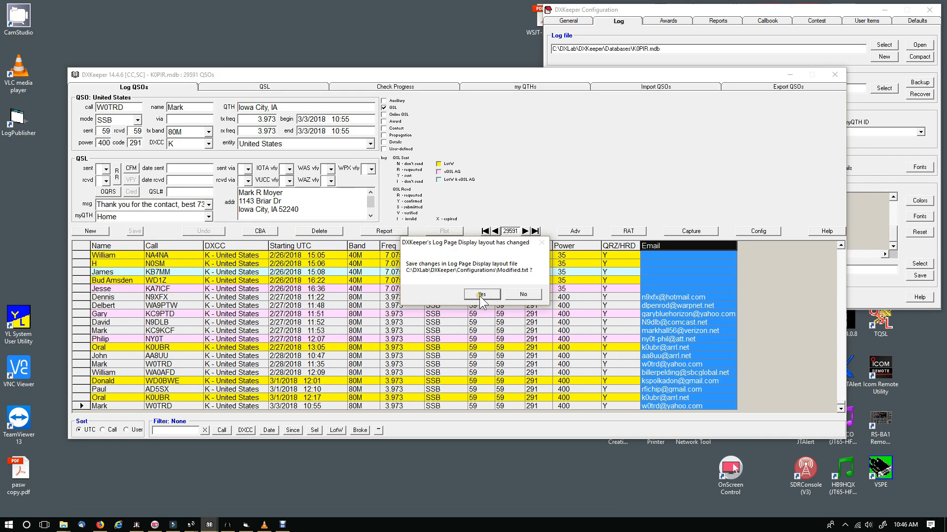
click(478, 295)
click(481, 295)
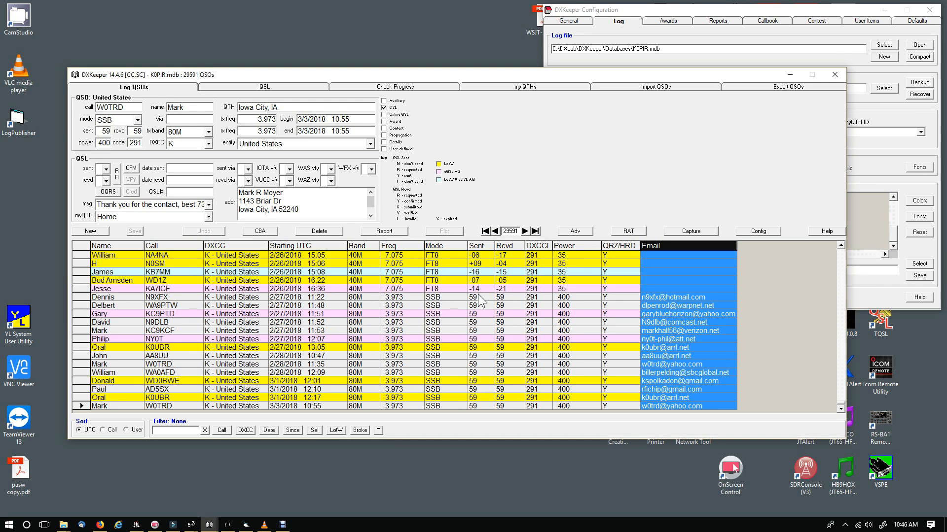
click(526, 242)
click(584, 264)
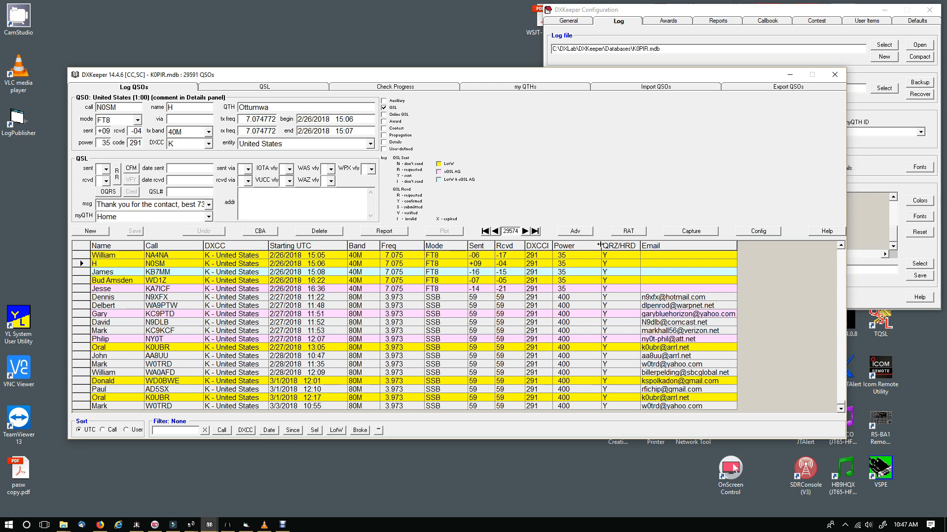
Narrow the Power column, keeping the change in Modified.txt, and shrink the main window's width to fit the log columns.
click(601, 245)
drag(600, 245, 585, 245)
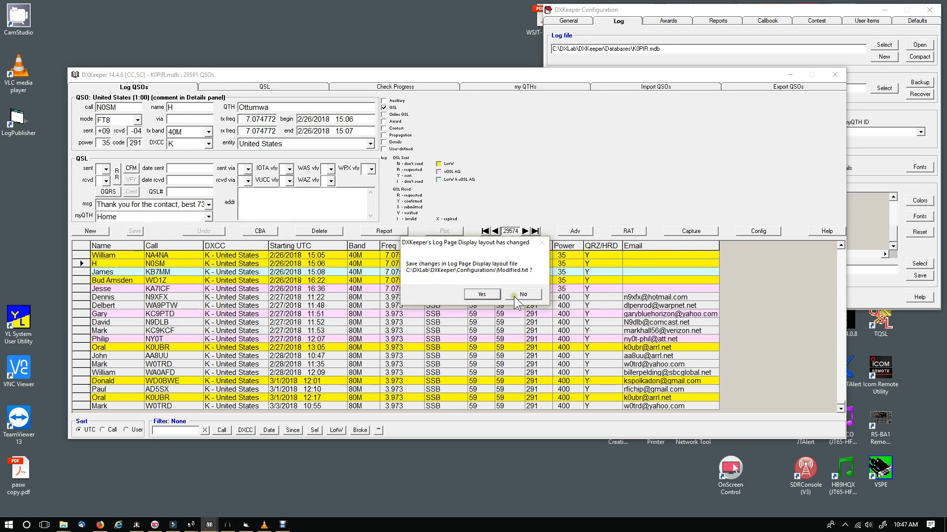
click(486, 295)
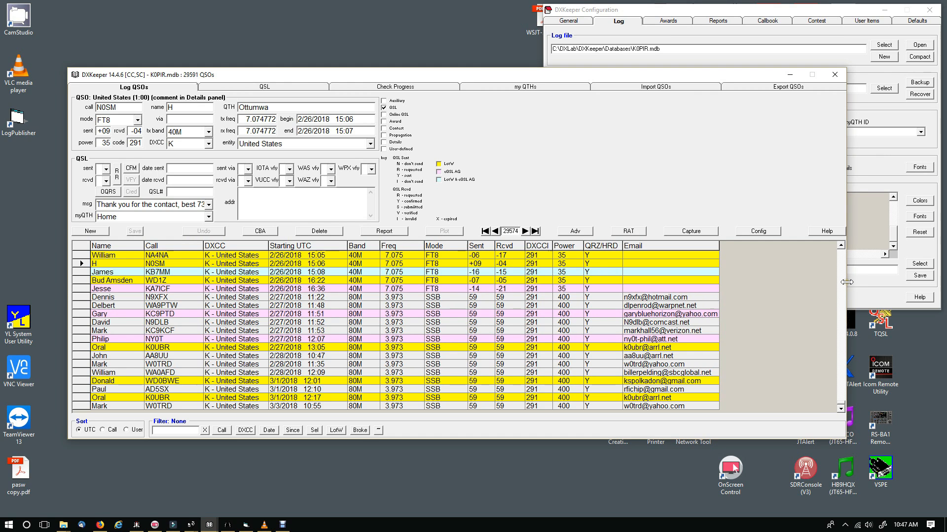
drag(847, 282, 744, 261)
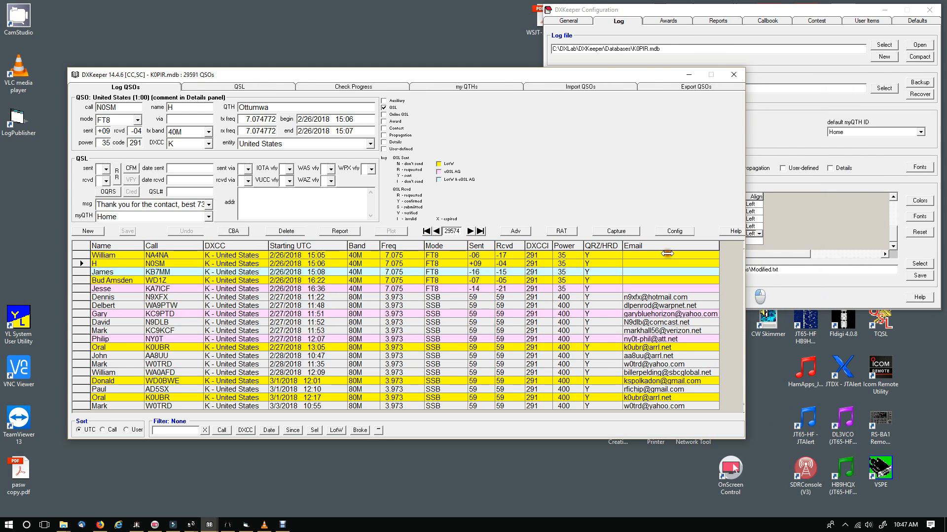
Open the Capture window over the log and try to look up the contact's call sign in the callbook.
click(612, 231)
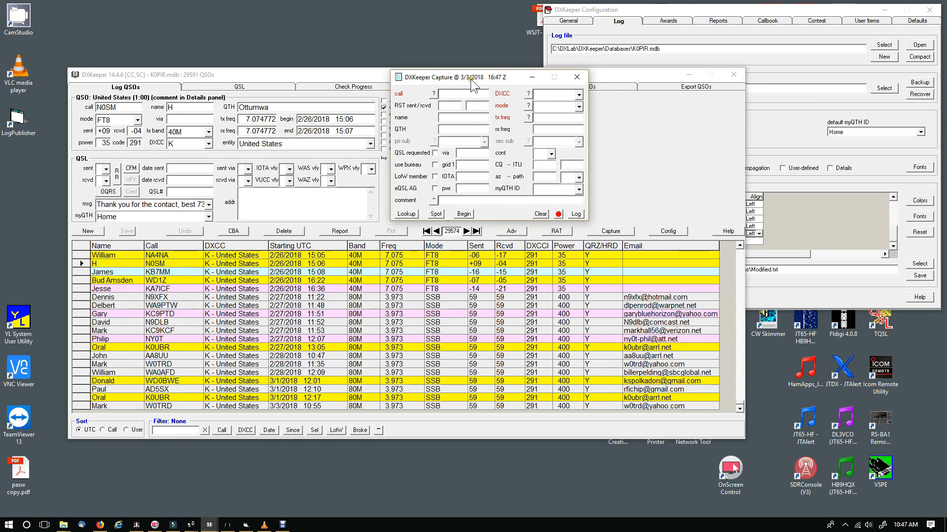
drag(470, 79, 521, 112)
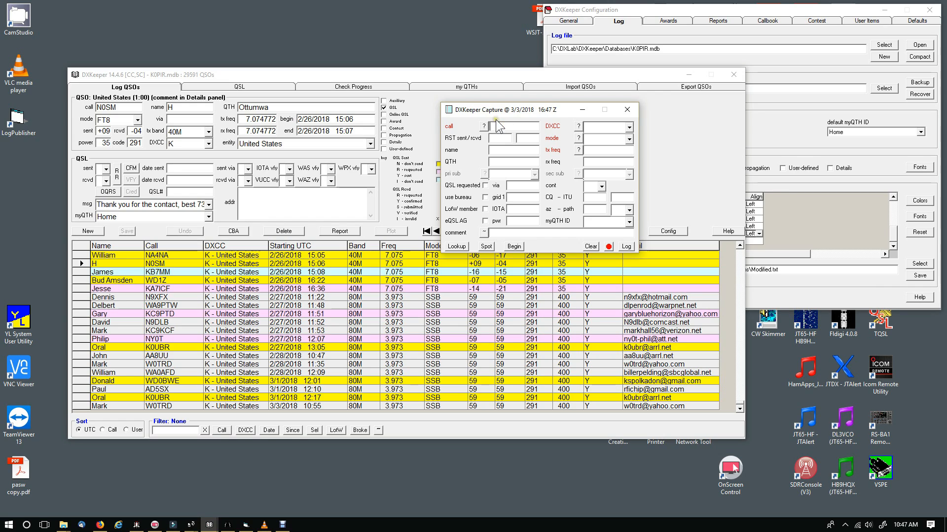
text(W0A)
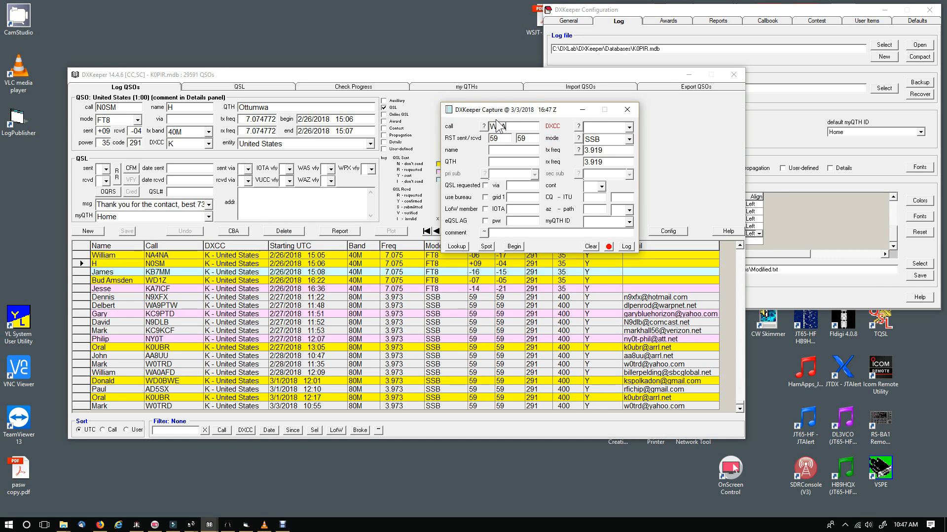
text(AFD)
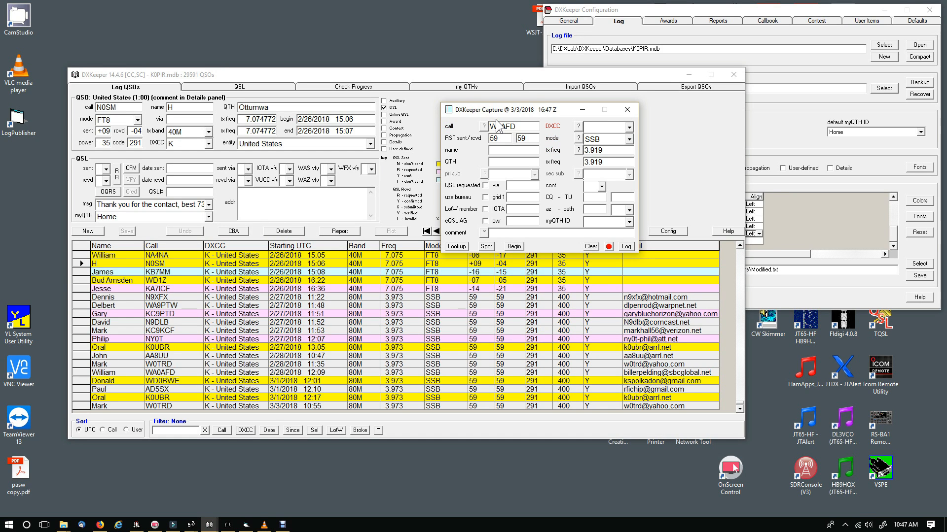
click(457, 246)
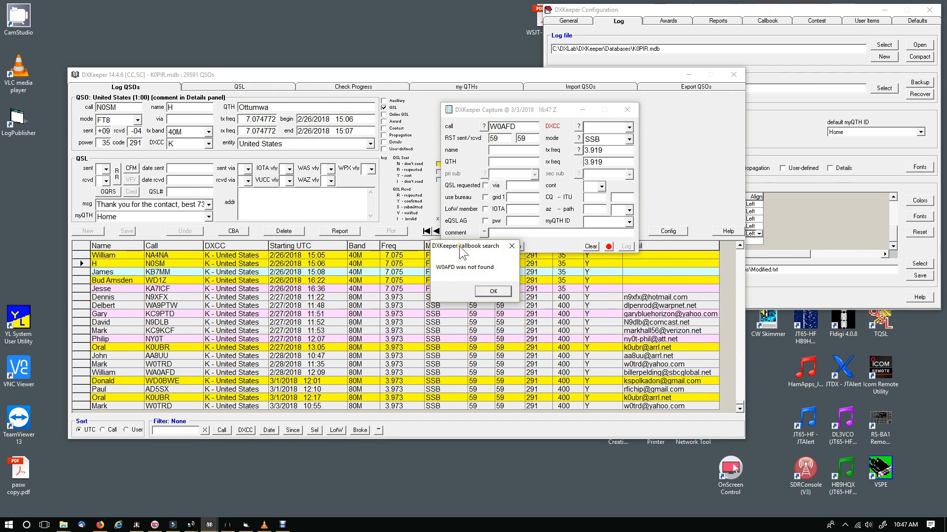
click(494, 291)
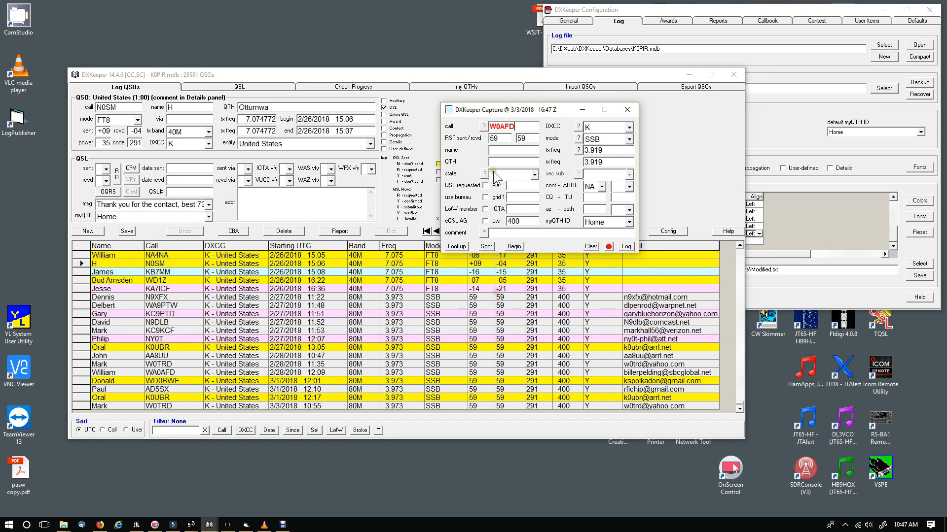
Insert the missing A after the W in the captured call sign and repeat the callbook lookup.
click(498, 126)
text(A)
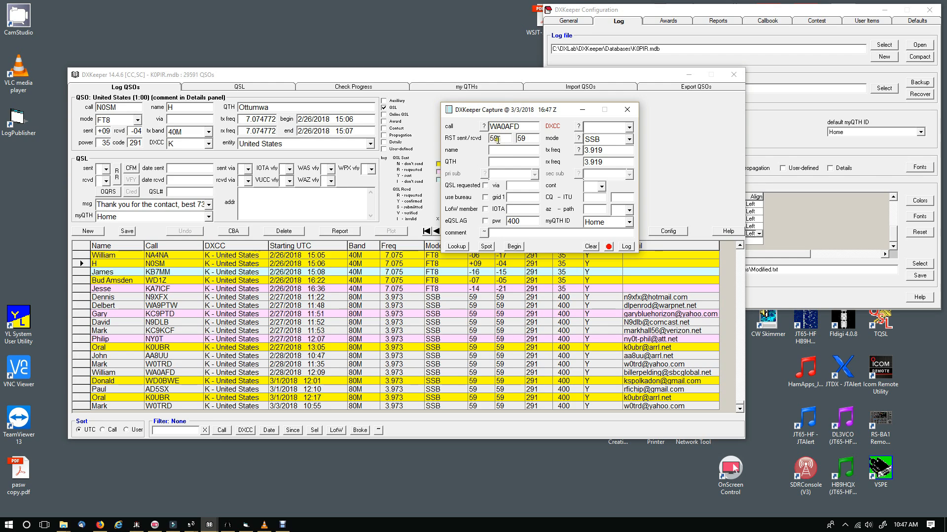
click(456, 246)
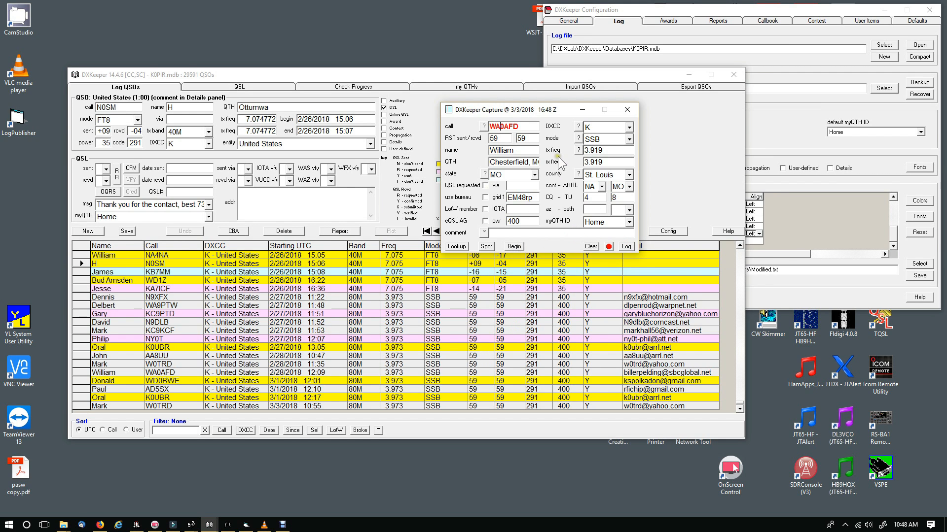
Reposition the Capture window over the log, then switch to LogPublisher and place its window just below Capture.
drag(512, 113, 493, 88)
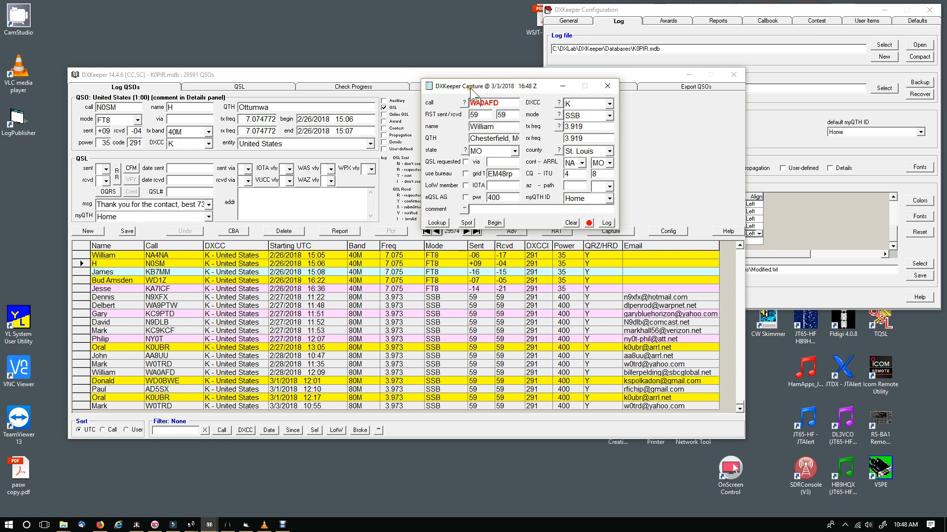
drag(471, 89, 511, 127)
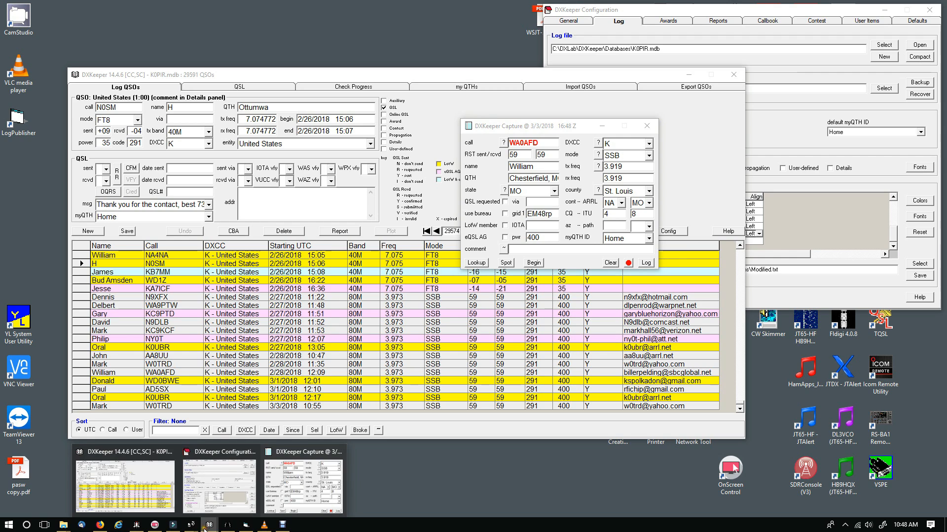
click(245, 524)
drag(678, 259, 654, 306)
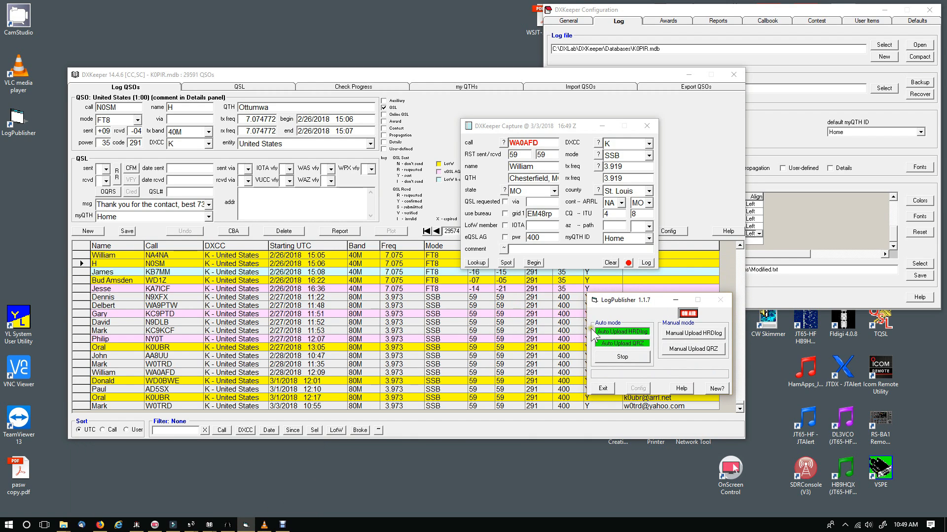